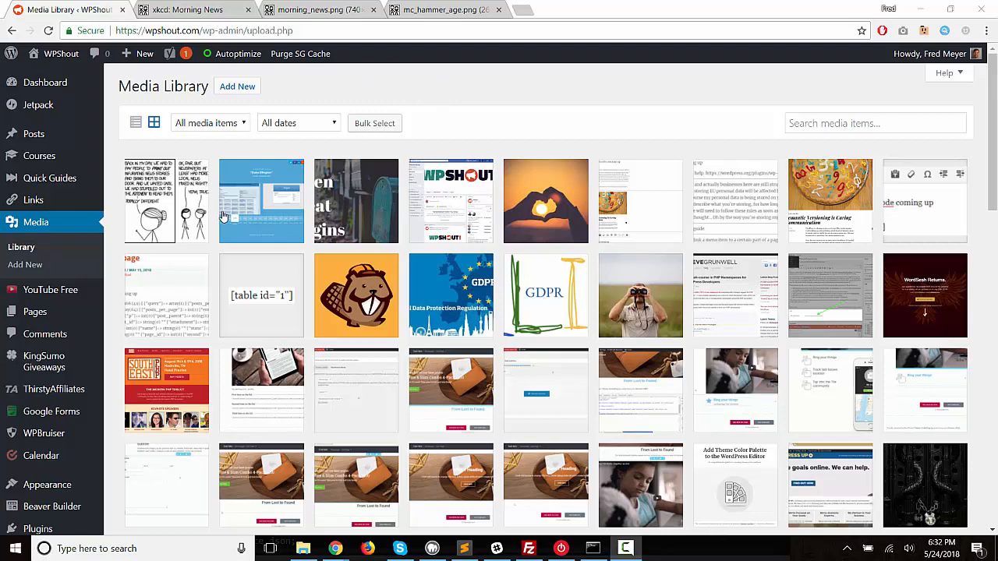
Step: Open the attachment details of the newest image, morning_news[1], in the media library and start its media file replacement
left_click(175, 201)
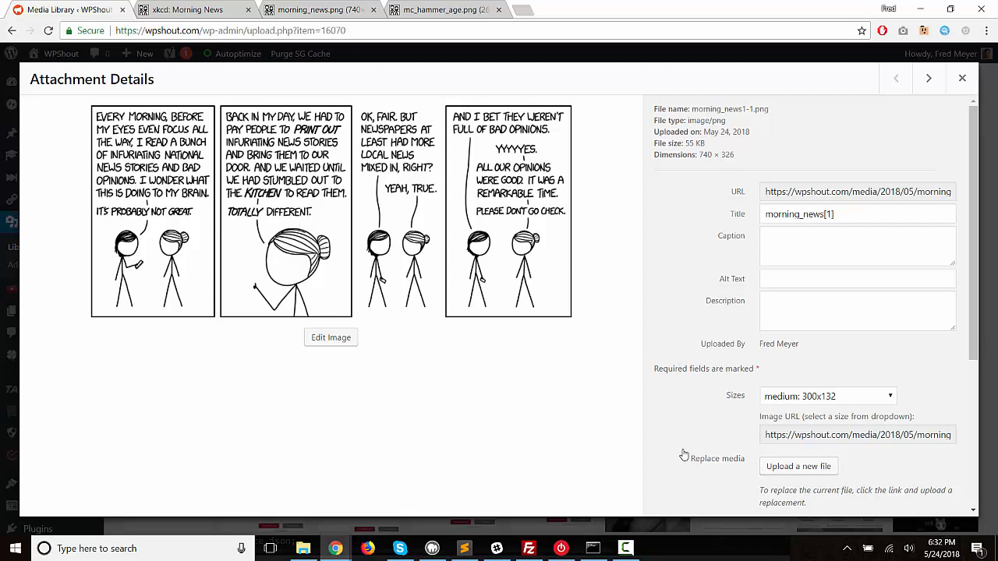
left_click(445, 7)
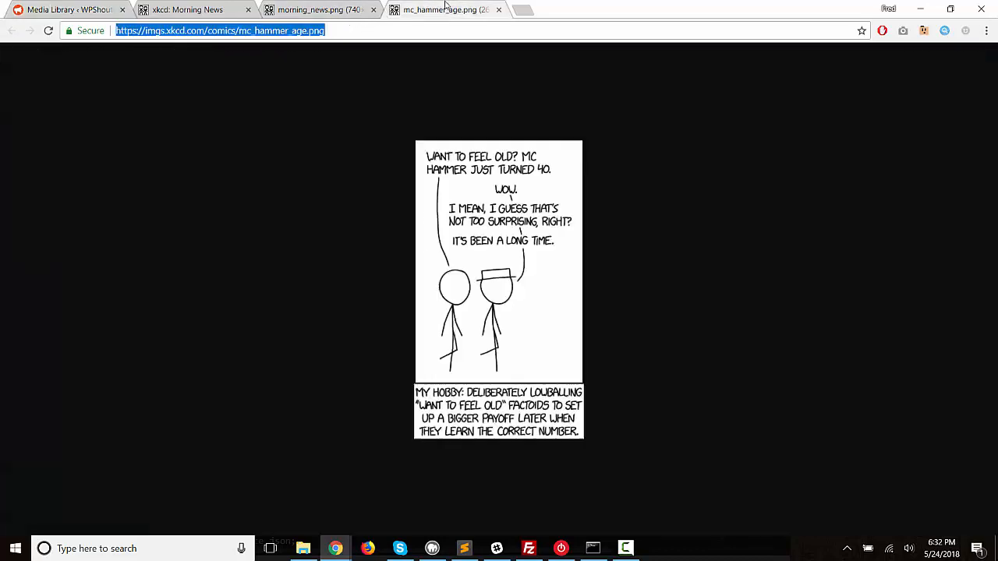
left_click(86, 6)
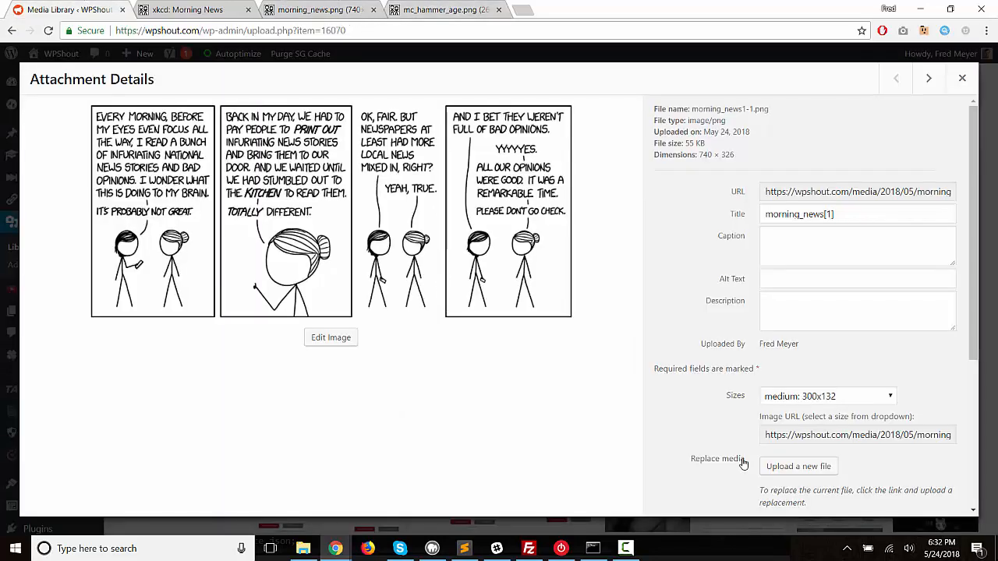
scroll(744, 464, "down", 2)
scroll(744, 464, "down", 1)
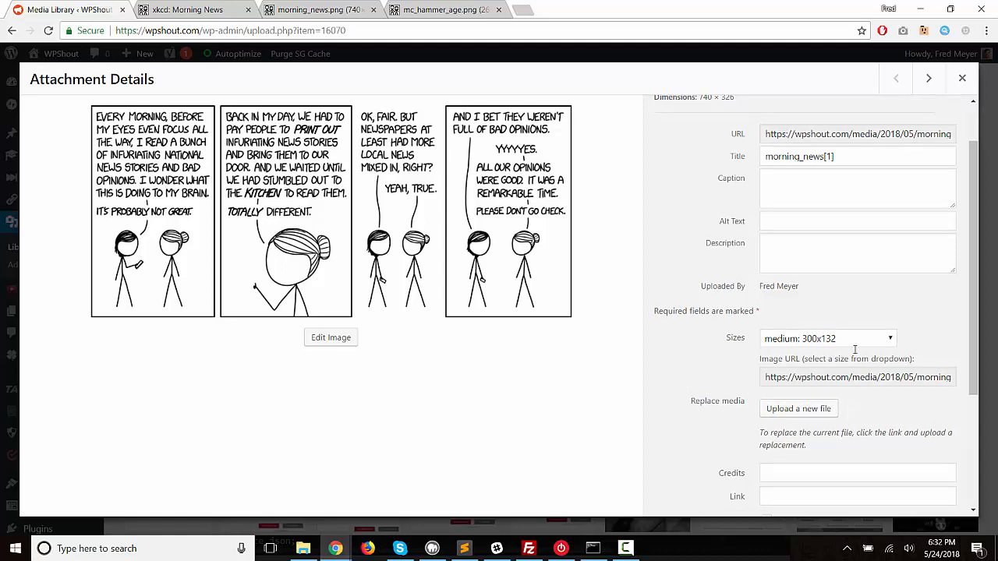
scroll(830, 269, "up", 2)
scroll(834, 263, "down", 3)
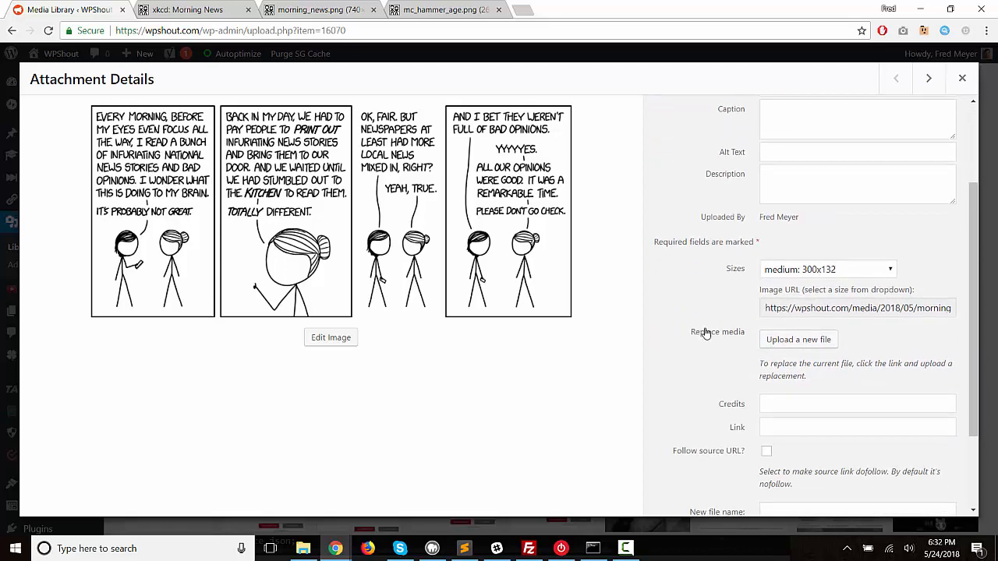
left_click(799, 340)
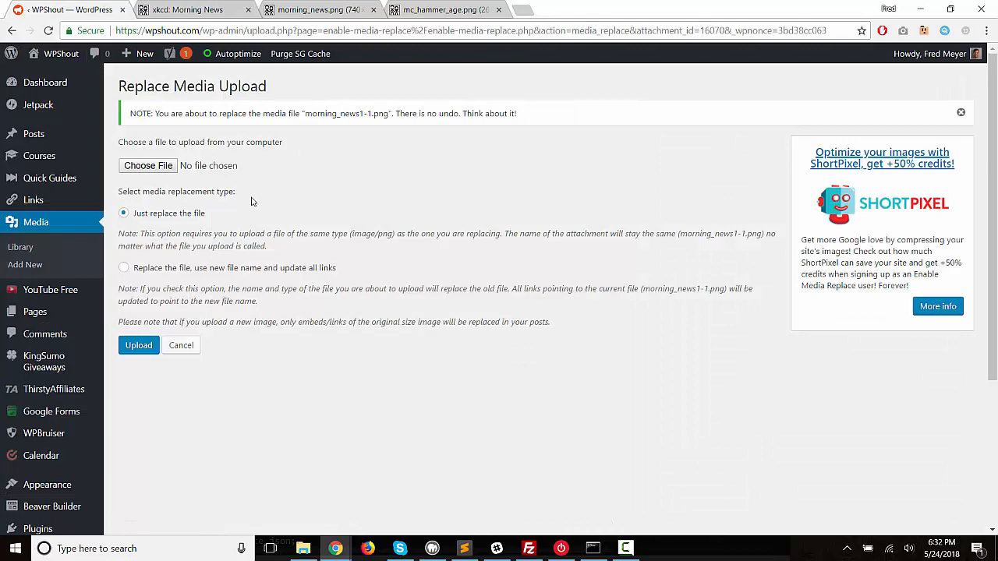
left_click(149, 166)
key("Escape")
left_click(442, 9)
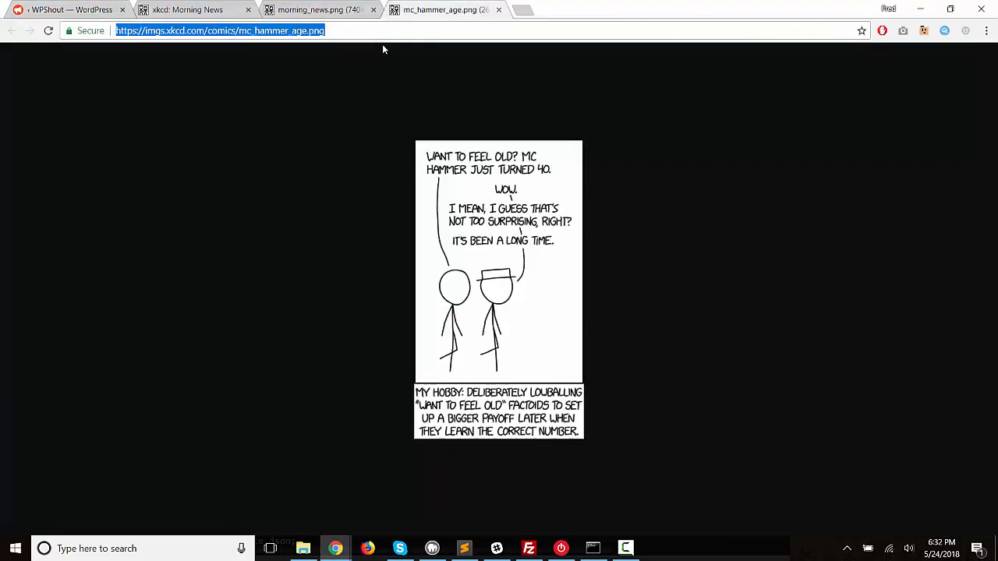
left_click(75, 9)
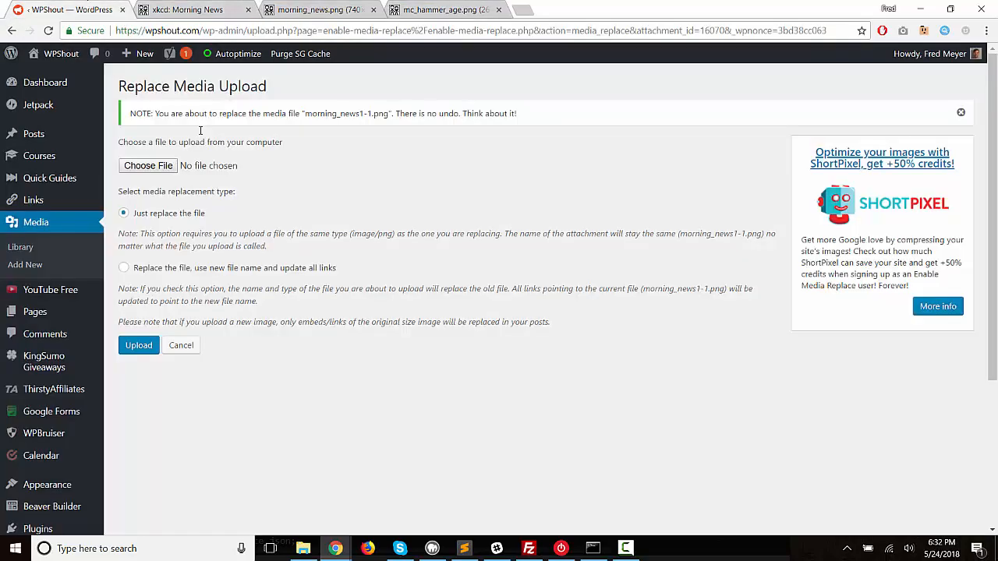
left_click(148, 165)
type("https://imgs.xkcd.com/comics/mc_hammer_age.png")
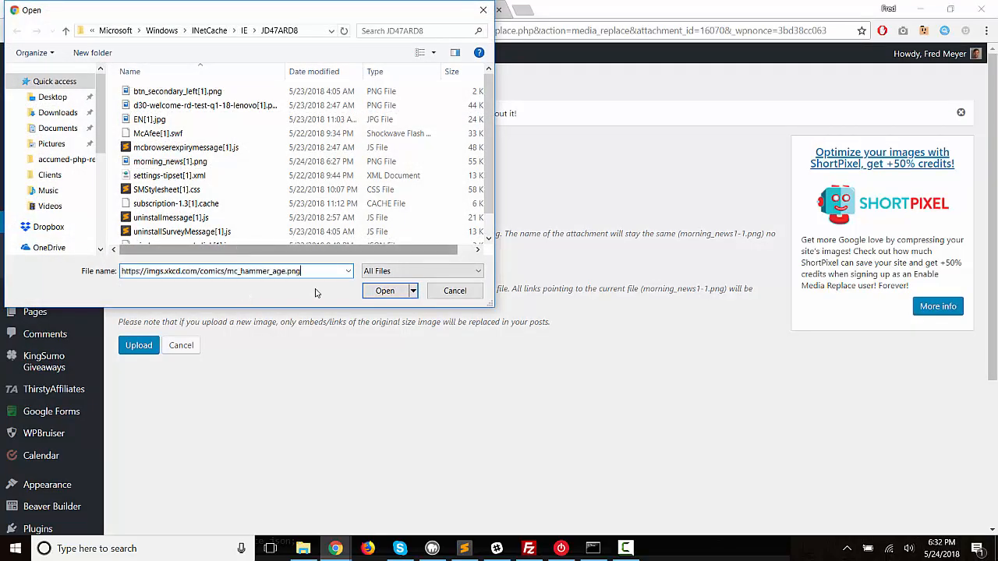
left_click(384, 293)
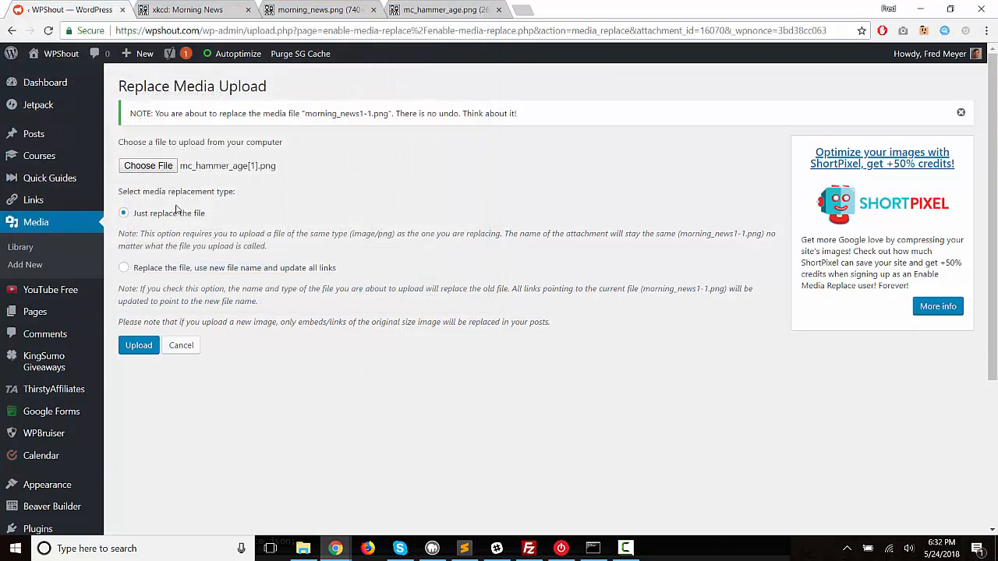
left_click(145, 352)
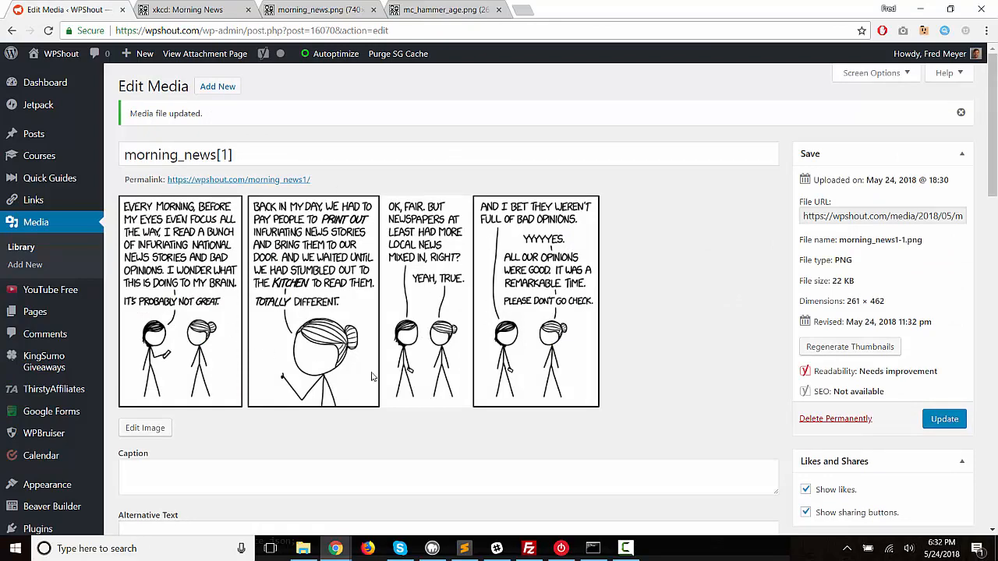
Step: Compare the updated media item's preview with the source comic images open in the browser
left_click(274, 8)
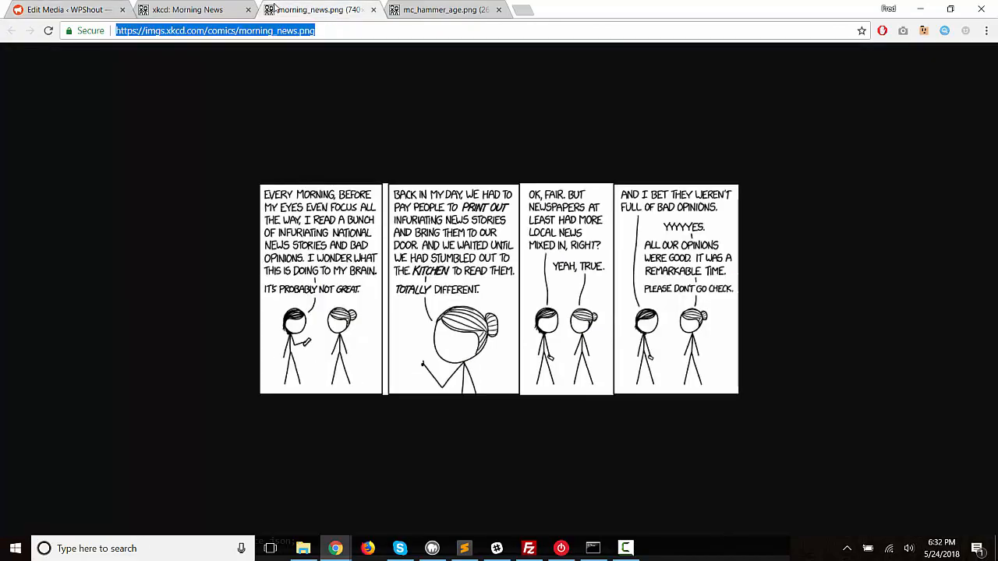
left_click(393, 8)
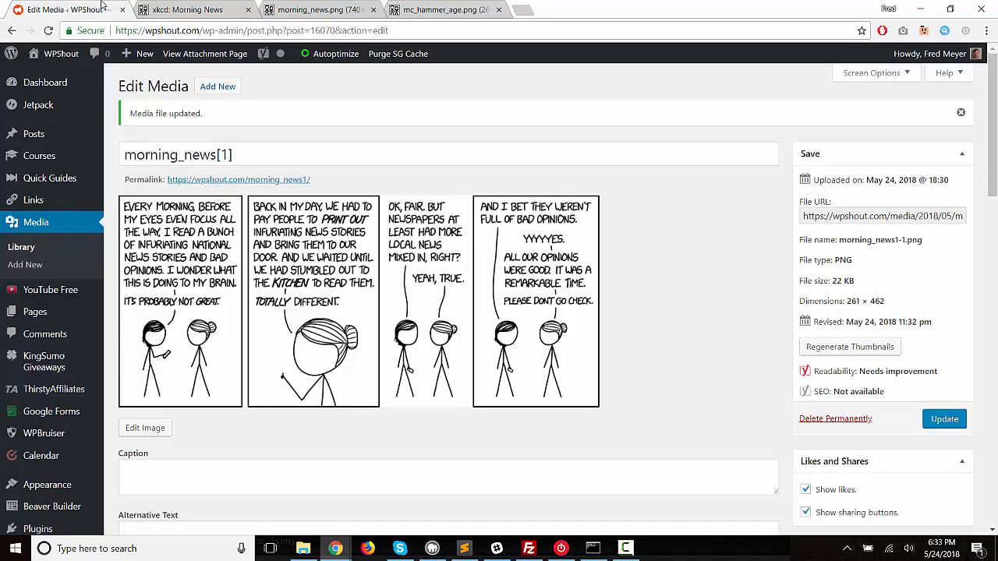
left_click(109, 8)
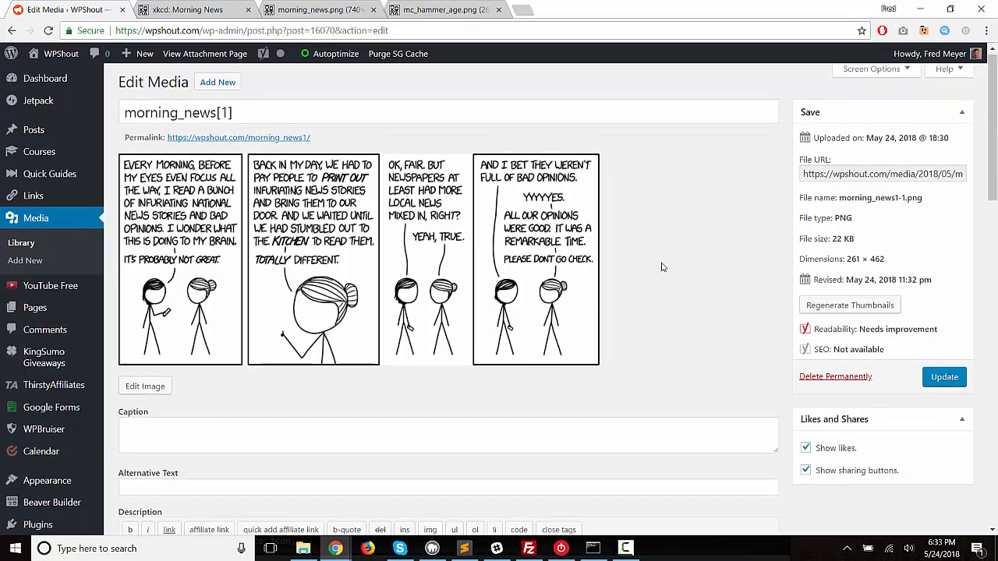
scroll(661, 267, "down", 3)
scroll(661, 268, "up", 3)
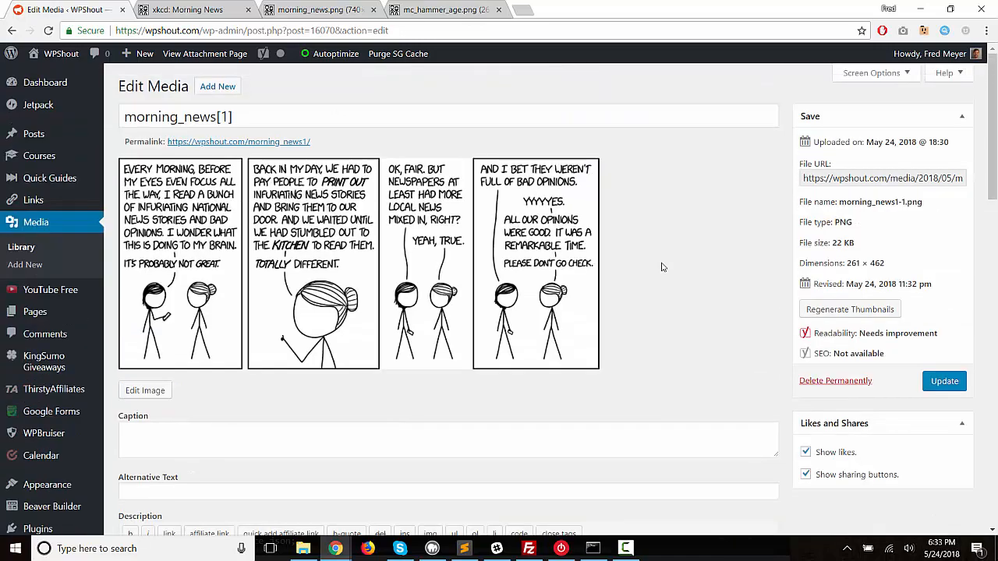
Step: Purge the SG cache and reload the Edit Media page to check the image preview
left_click(399, 56)
key("F5")
key("F5")
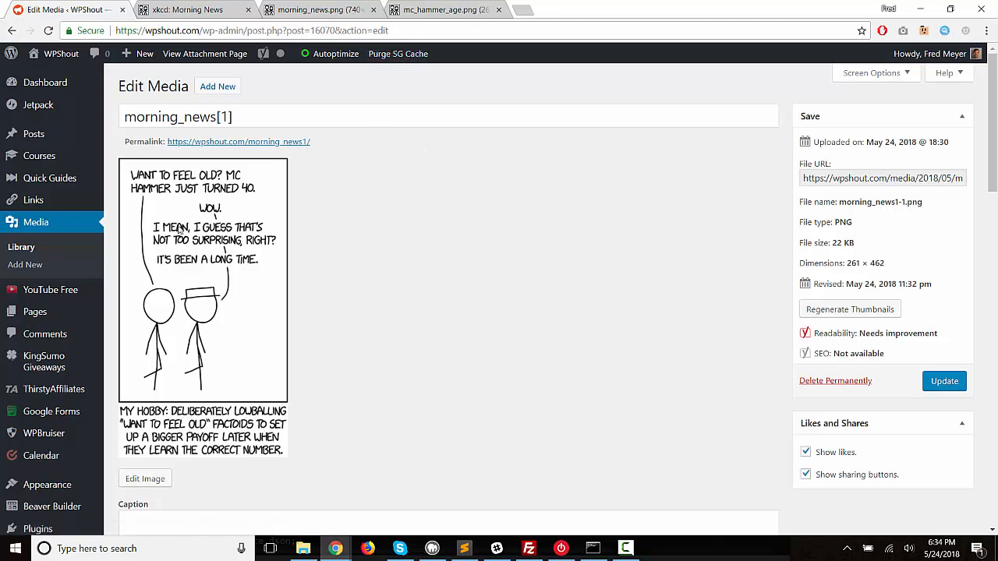
scroll(109, 315, "down", 5)
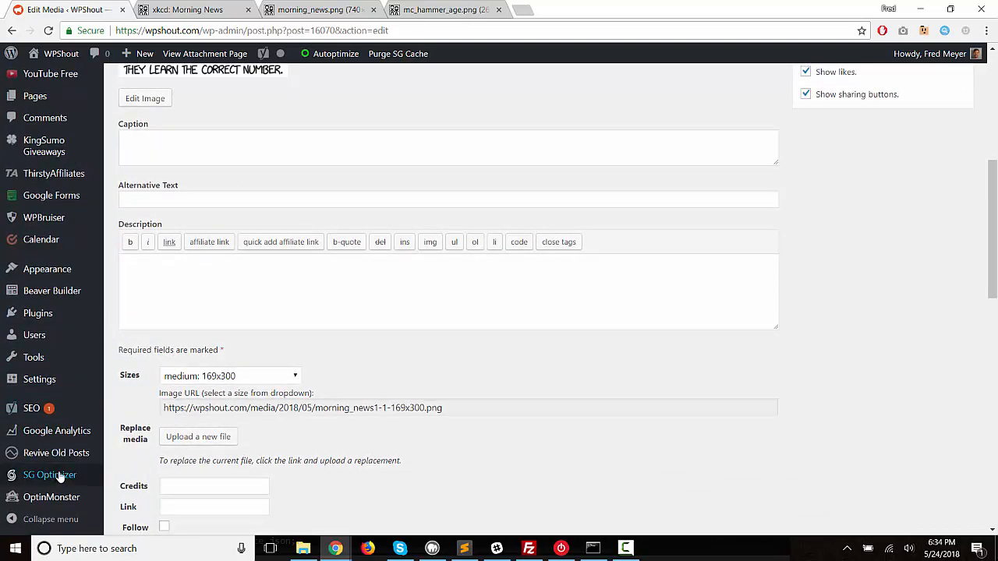
scroll(396, 336, "up", 5)
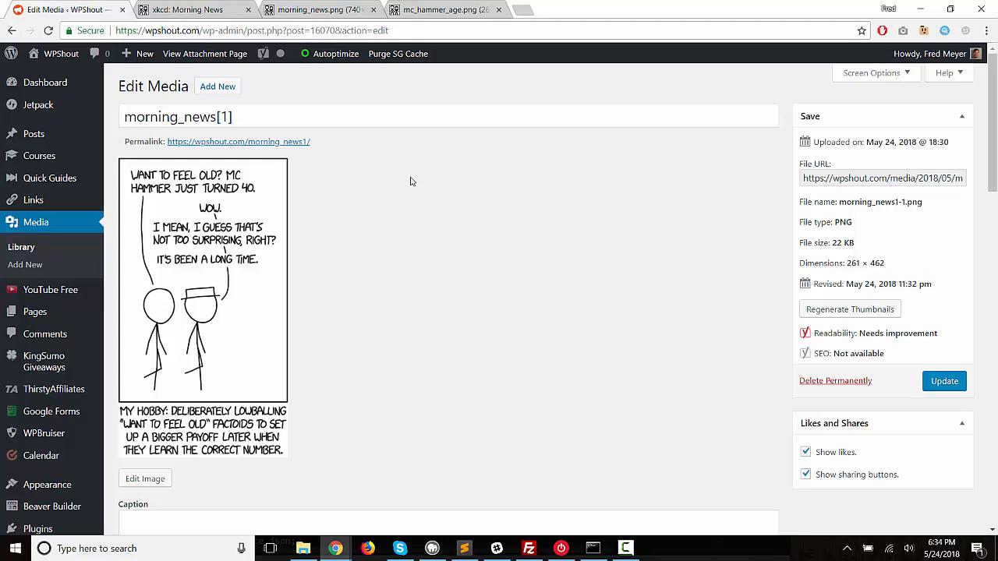
Step: Go back two comics on the xkcd site to number 1994 and copy the page address
left_click(211, 6)
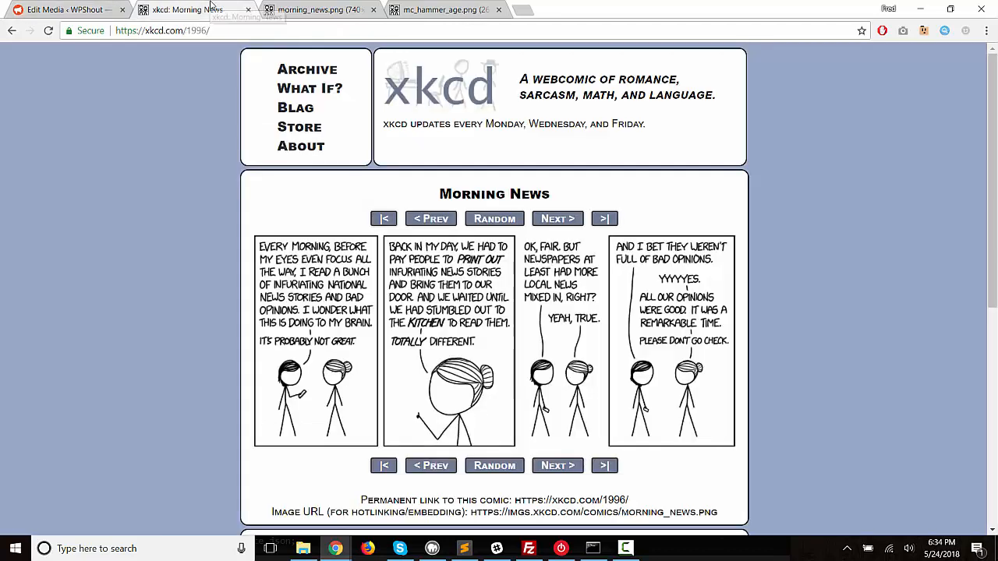
left_click(425, 218)
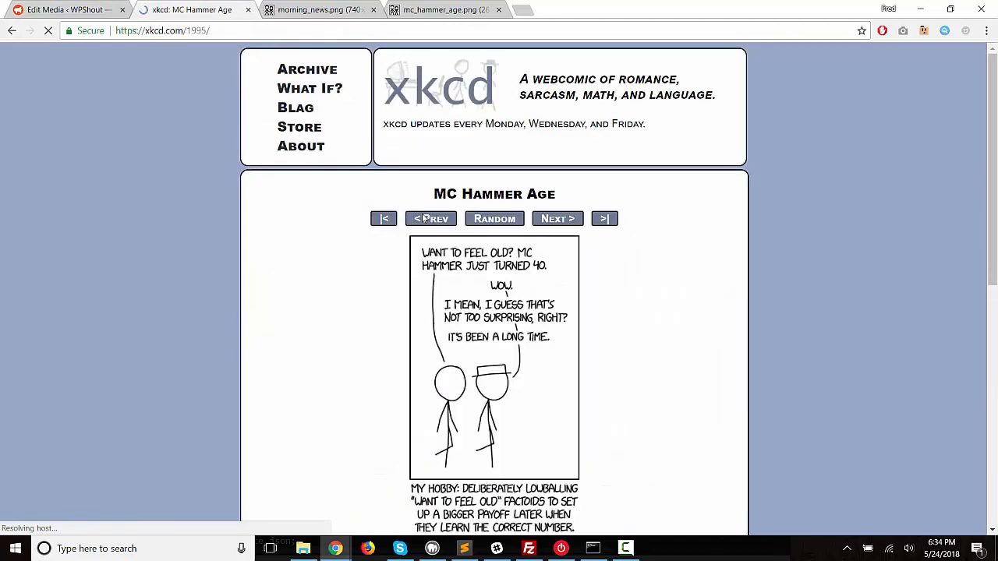
left_click(425, 218)
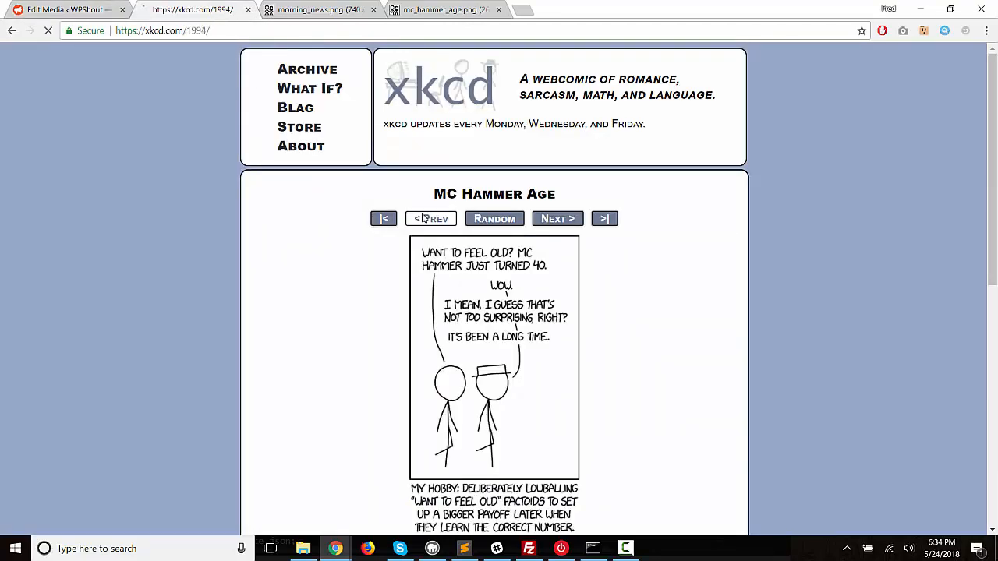
left_click(380, 30)
key("ctrl+c")
Step: Return to the WordPress media library, reopen the morning_news[1] attachment, and start another replacement of its file
left_click(103, 6)
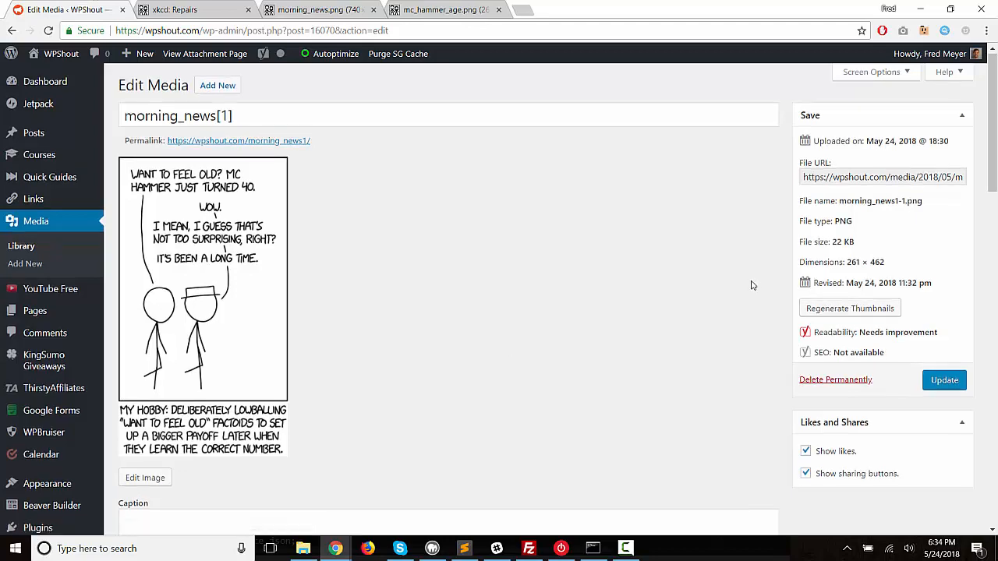
scroll(754, 283, "down", 2)
scroll(753, 283, "up", 2)
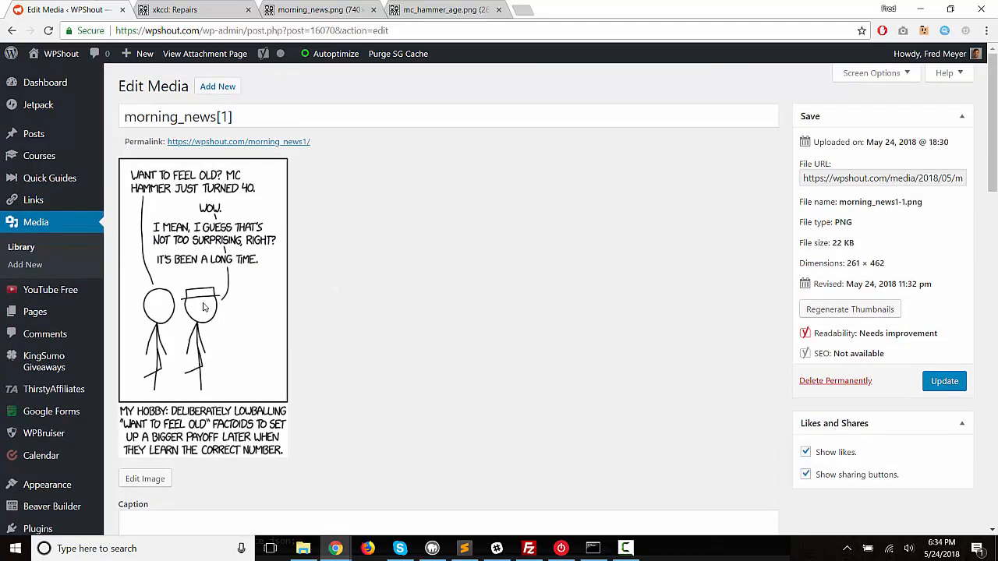
left_click(34, 224)
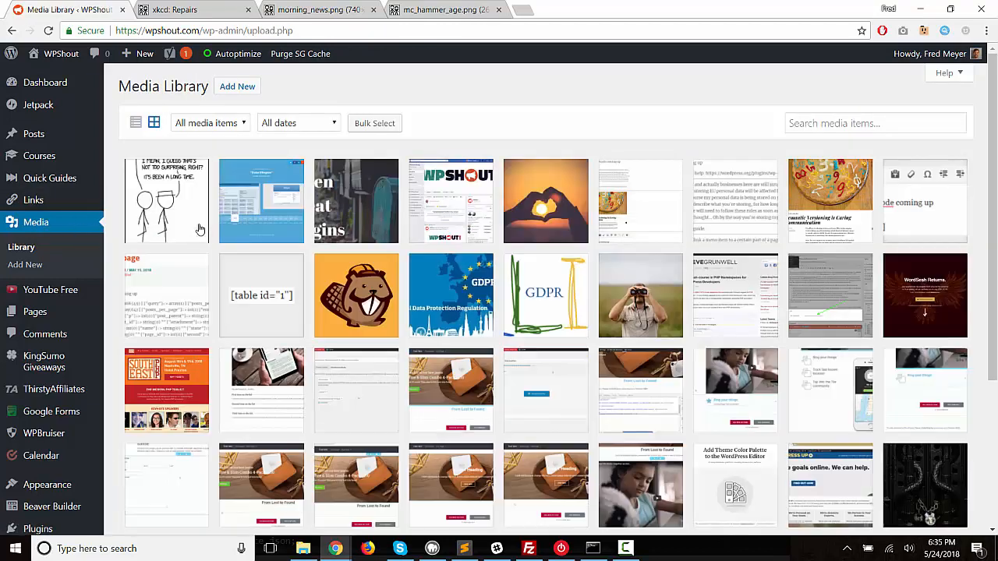
left_click(167, 212)
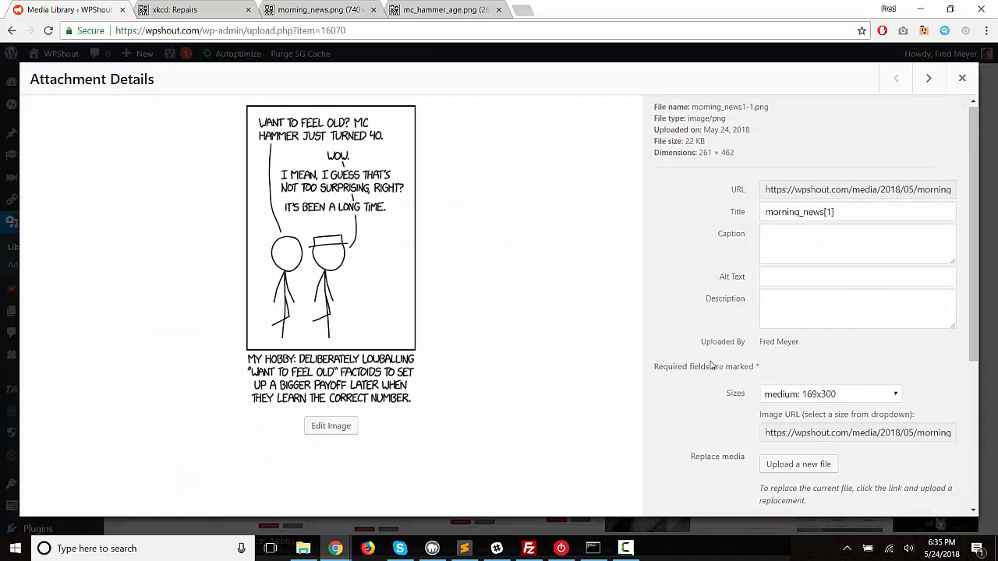
scroll(720, 365, "down", 2)
left_click(799, 303)
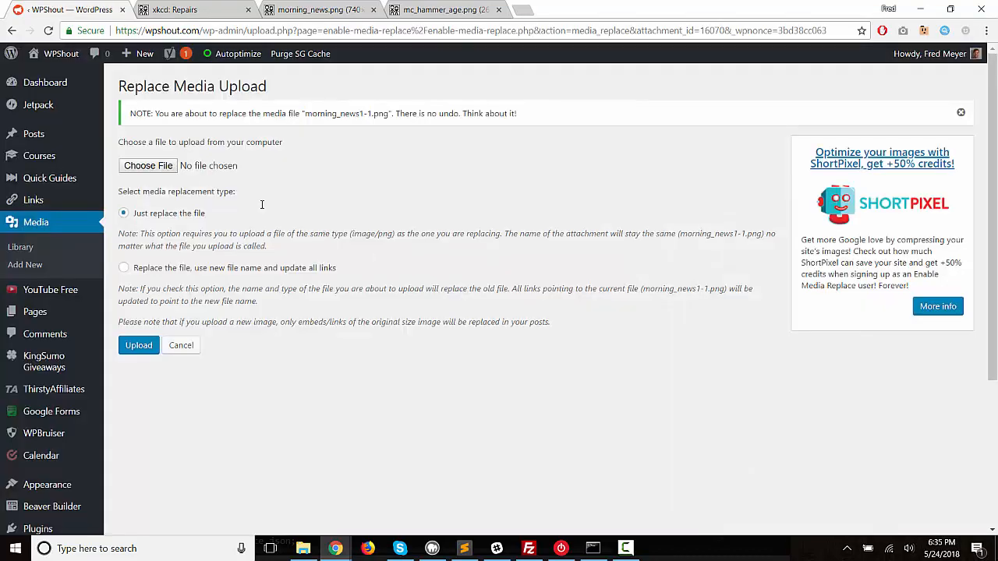
left_click(143, 173)
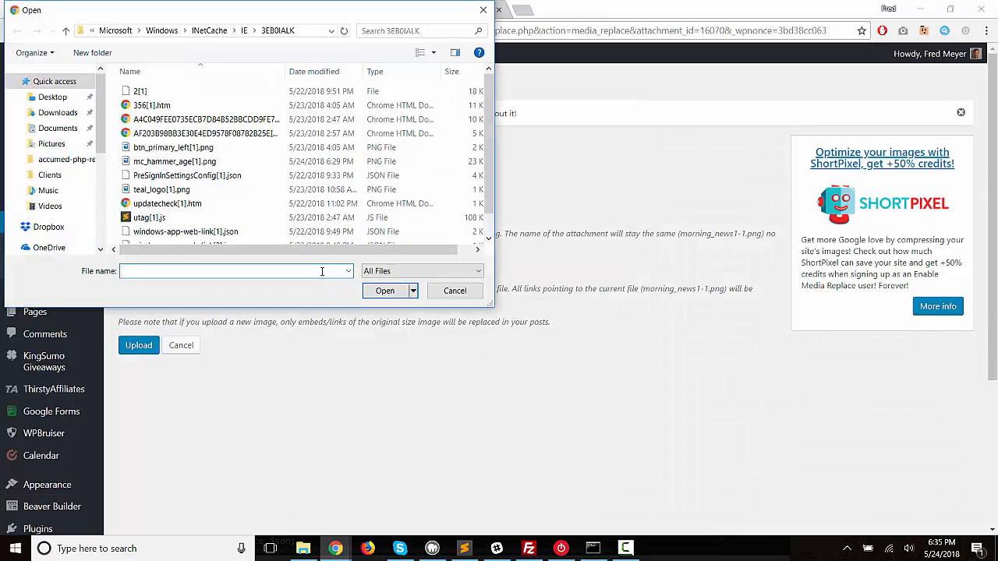
key("ctrl+v")
left_click(403, 298)
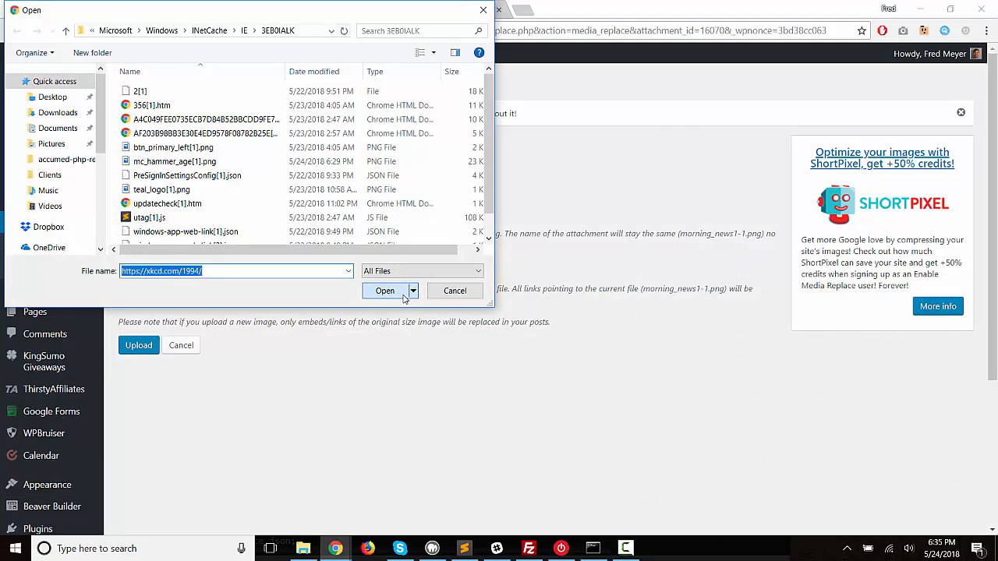
left_click(127, 349)
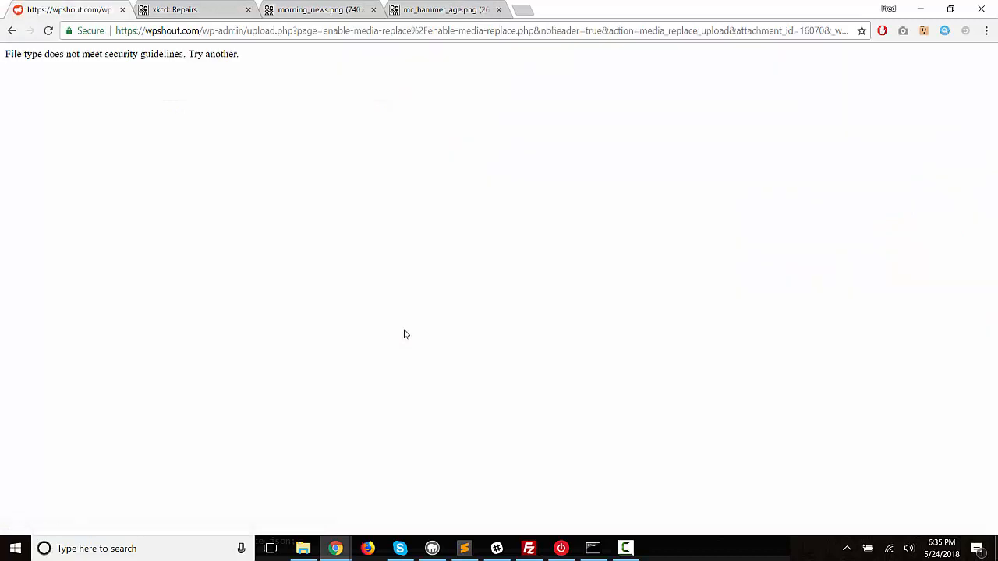
Step: Open the Repairs comic image from xkcd in its own tab and copy the image address
left_click(331, 17)
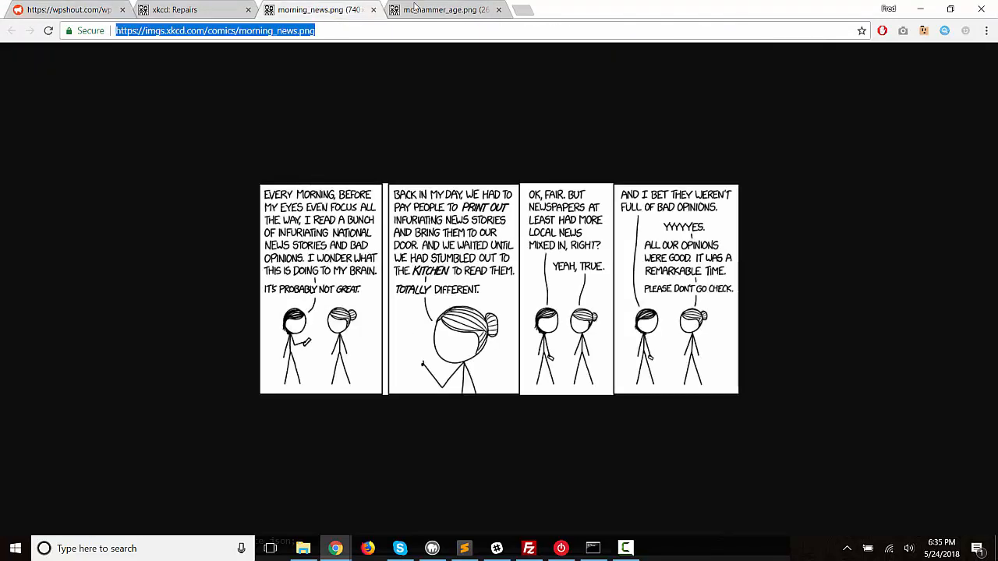
left_click(446, 9)
left_click(195, 10)
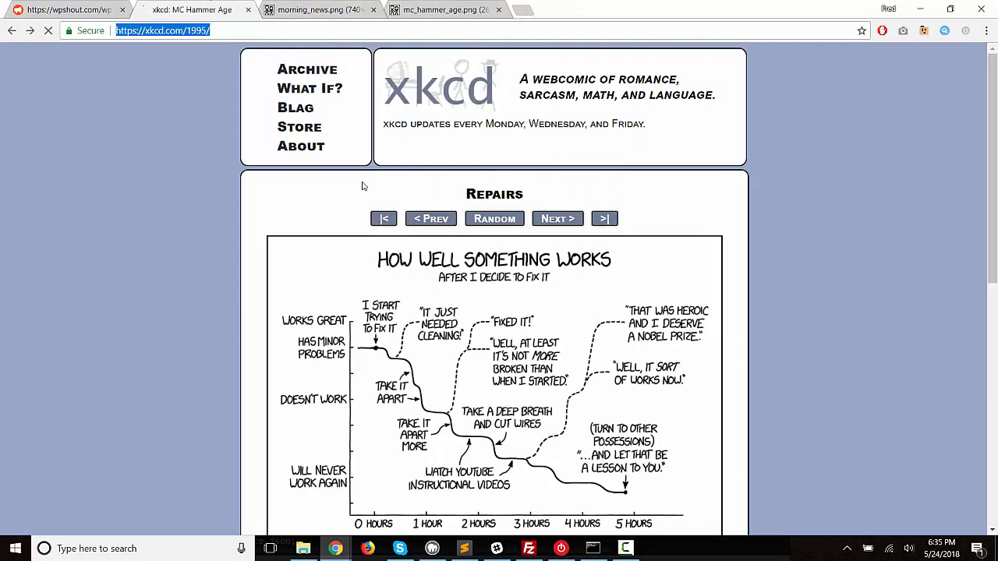
key("alt+Left")
key("alt+Right")
right_click(395, 292)
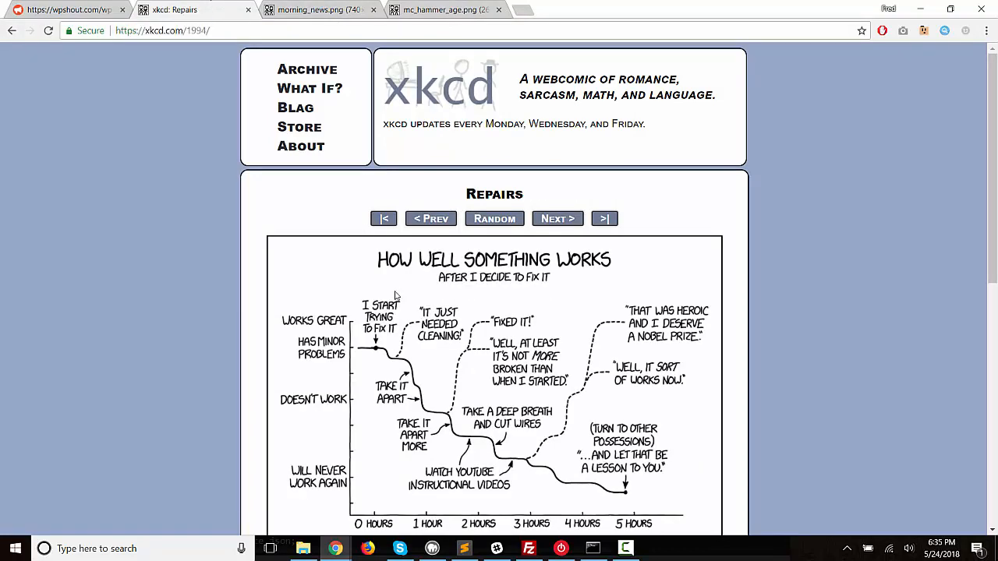
left_click(420, 304)
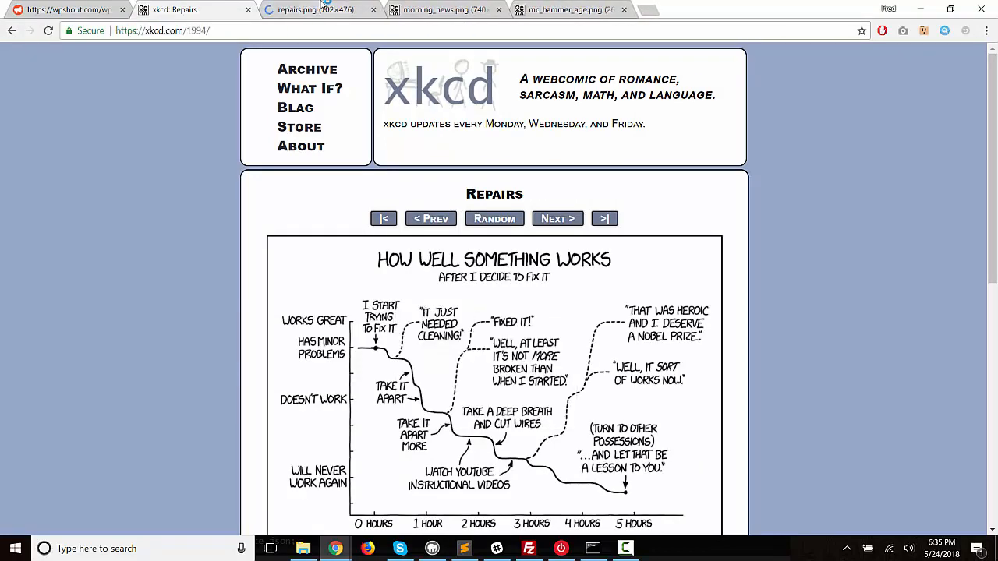
left_click(312, 9)
left_click(224, 6)
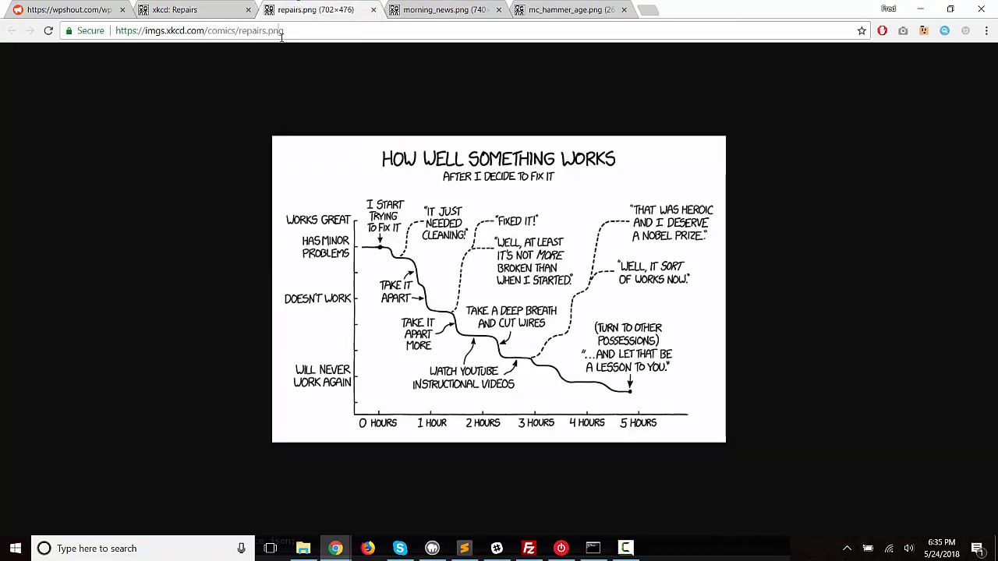
left_click(278, 31)
key("ctrl+c")
left_click(93, 8)
key("alt+Left")
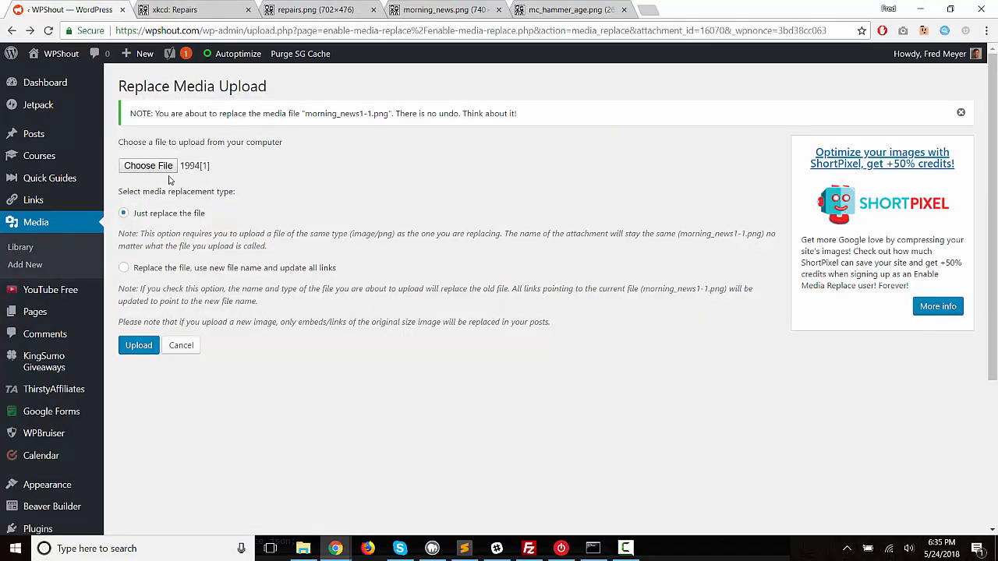
left_click(157, 167)
key("ctrl+v")
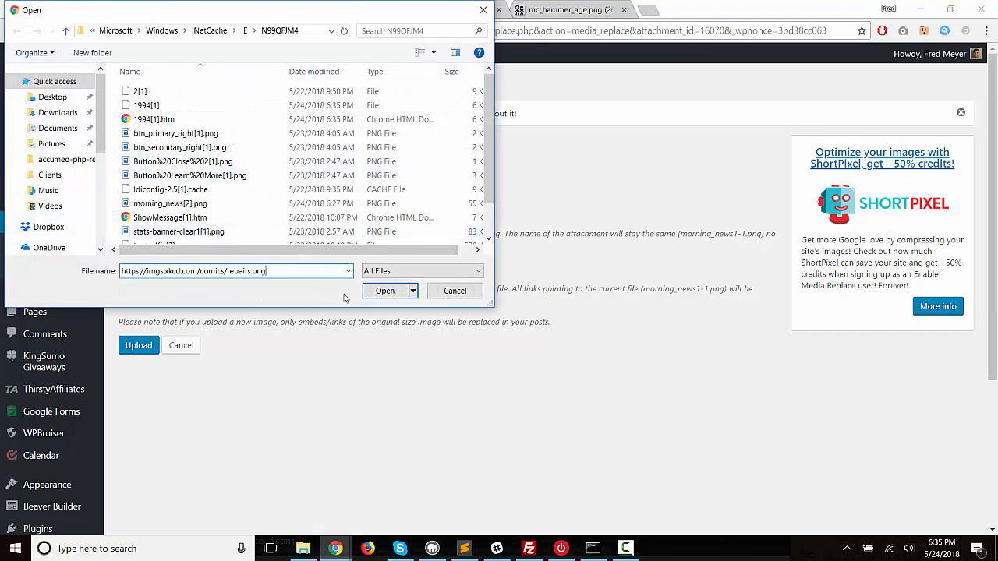
left_click(374, 299)
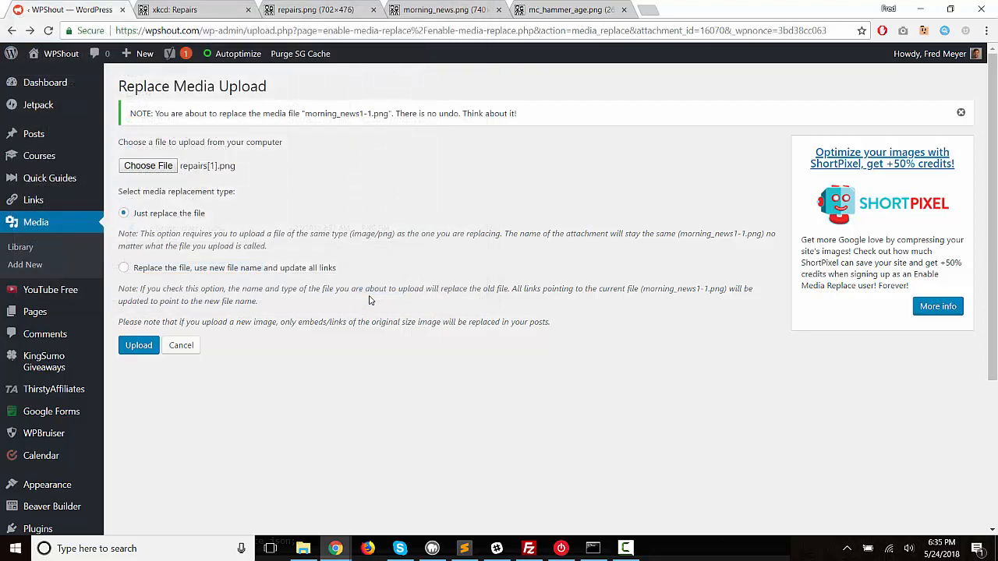
left_click(129, 349)
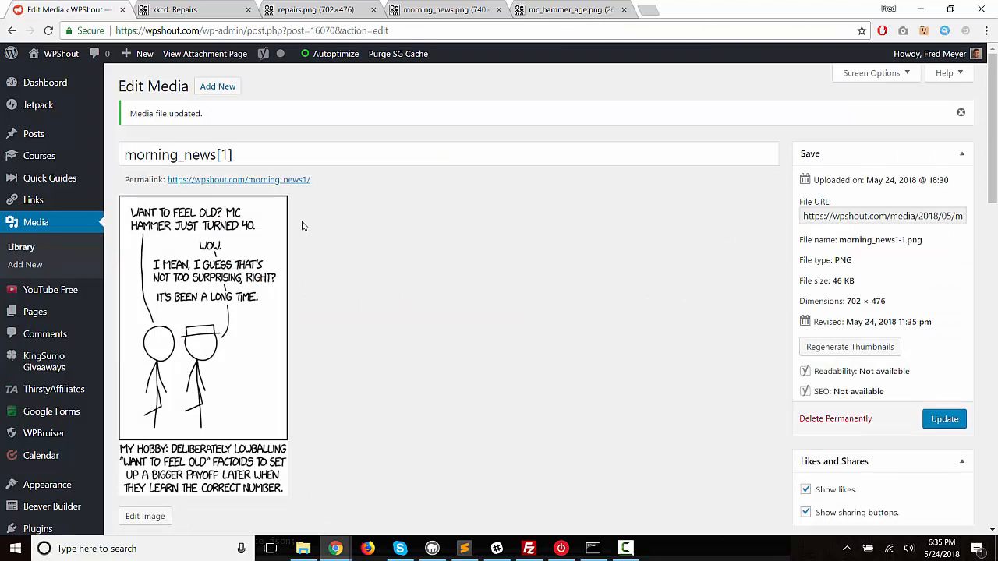
Step: Purge the SG cache for the newly replaced image
left_click(384, 61)
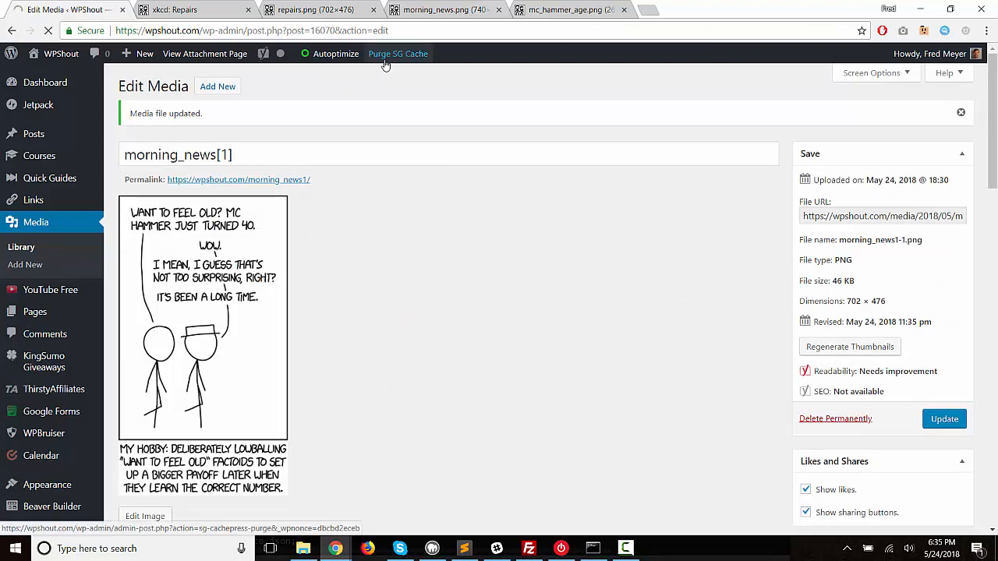